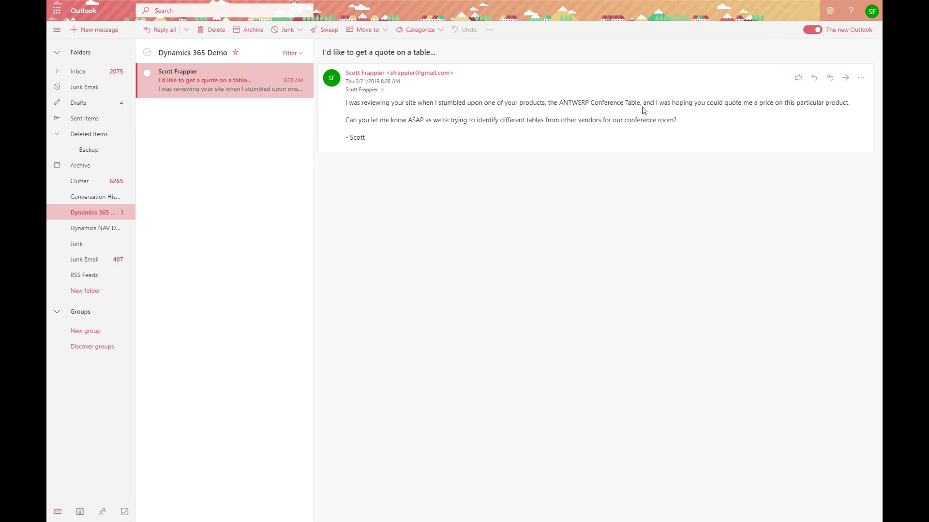
Open Business Central Contact Insights for the quote request email's sender.
left_click(861, 77)
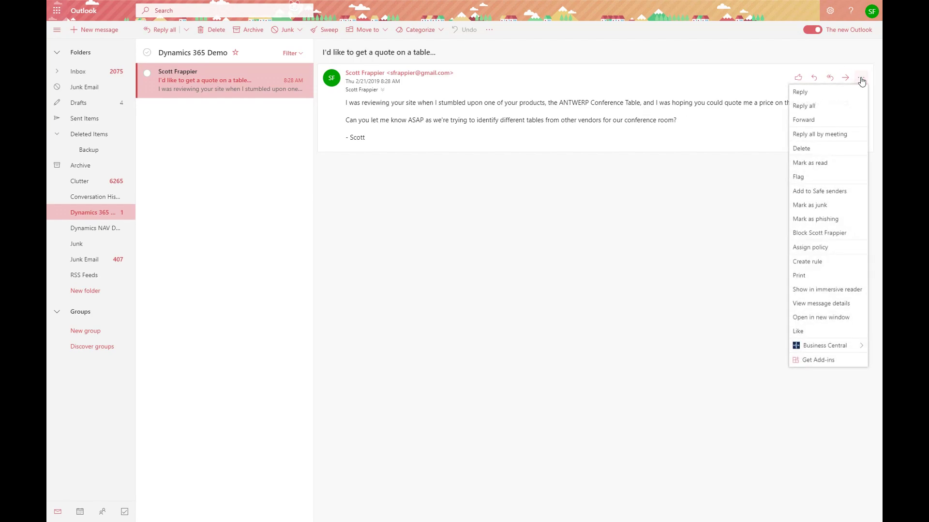
mouse_move(822, 346)
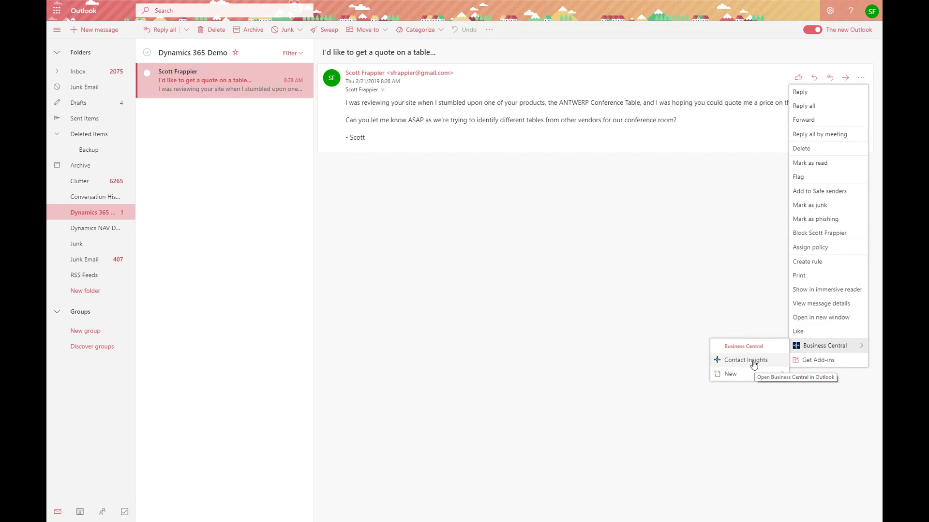
left_click(753, 363)
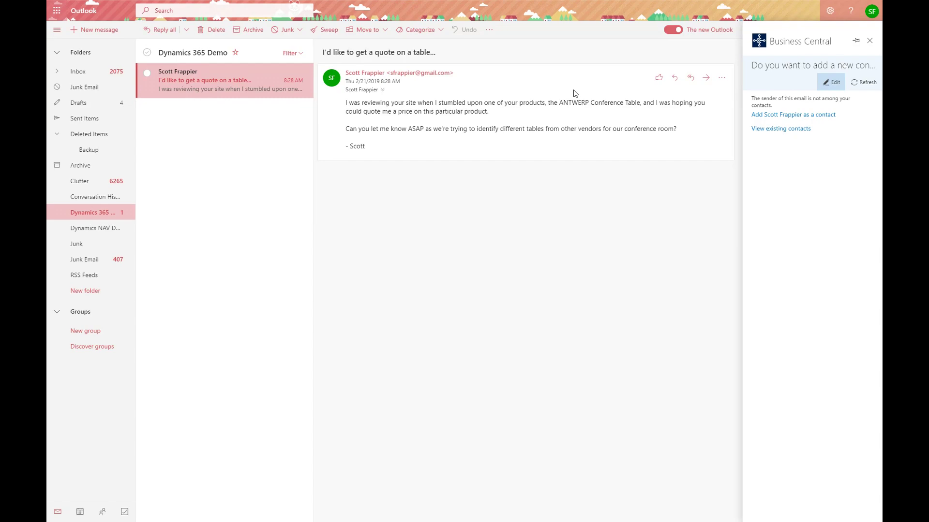
Start a new person contact for the sender and choose Trey Research as its company.
left_click(800, 116)
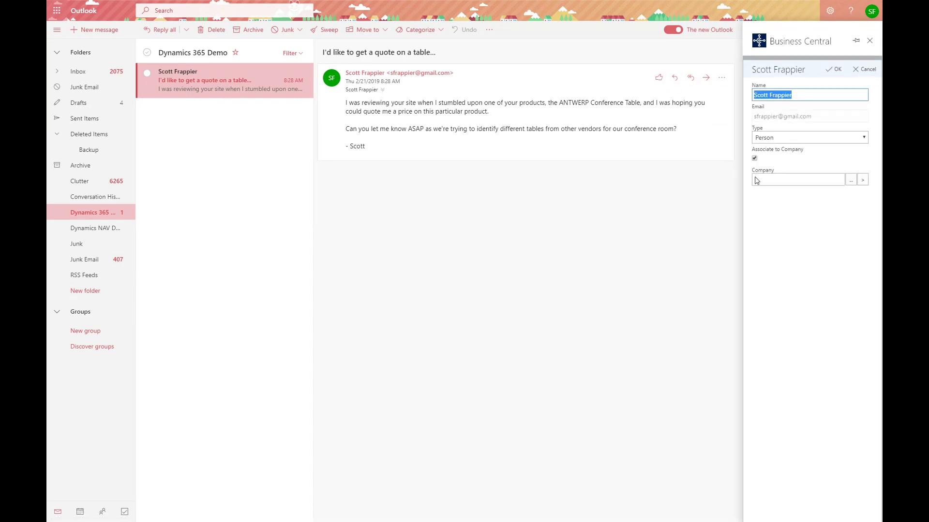
left_click(852, 184)
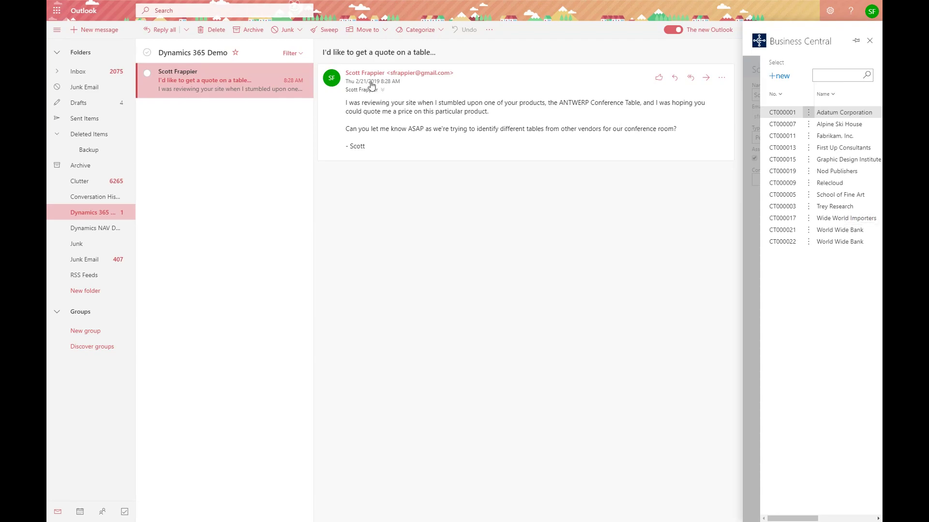
left_click(832, 207)
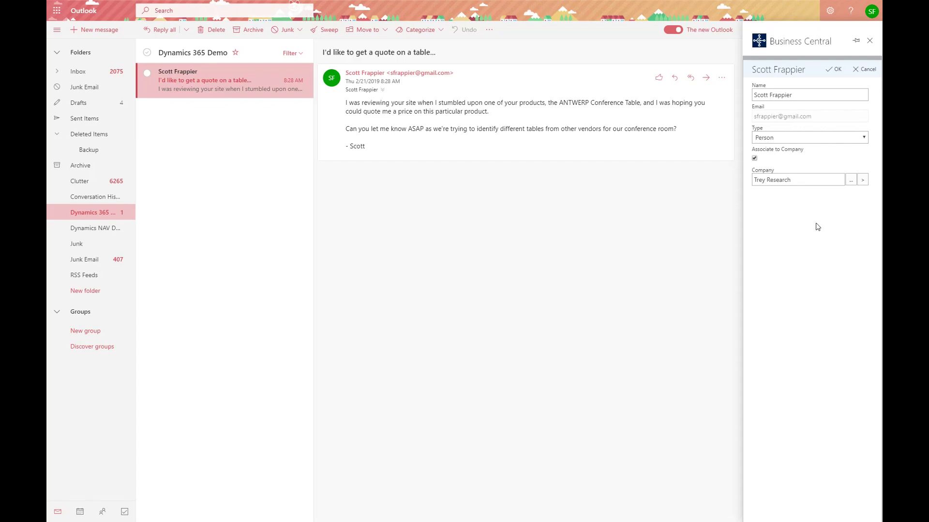
Save the new contact and review customer 20000 Trey Research's balances and sales history.
left_click(836, 72)
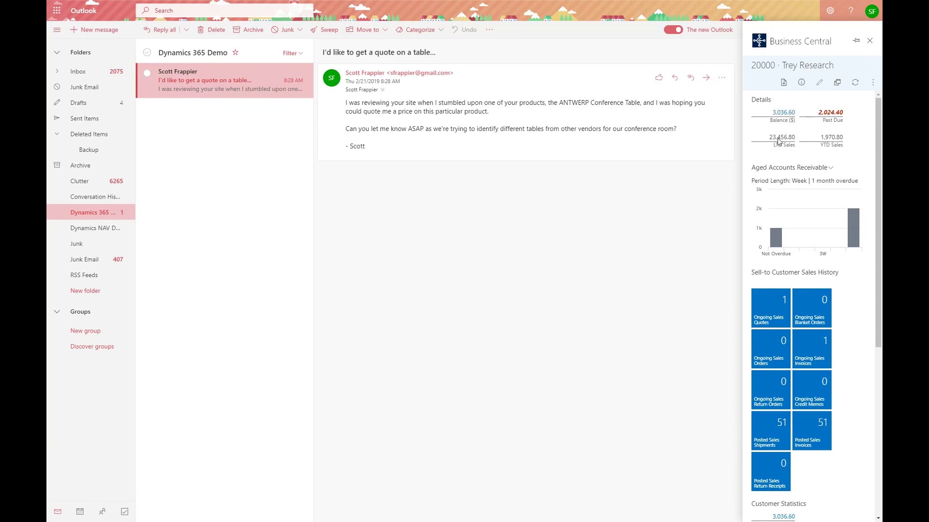
mouse_move(847, 246)
mouse_move(774, 245)
Close the customer overview and create a new Business Central Sales Quote from the email.
left_click(869, 40)
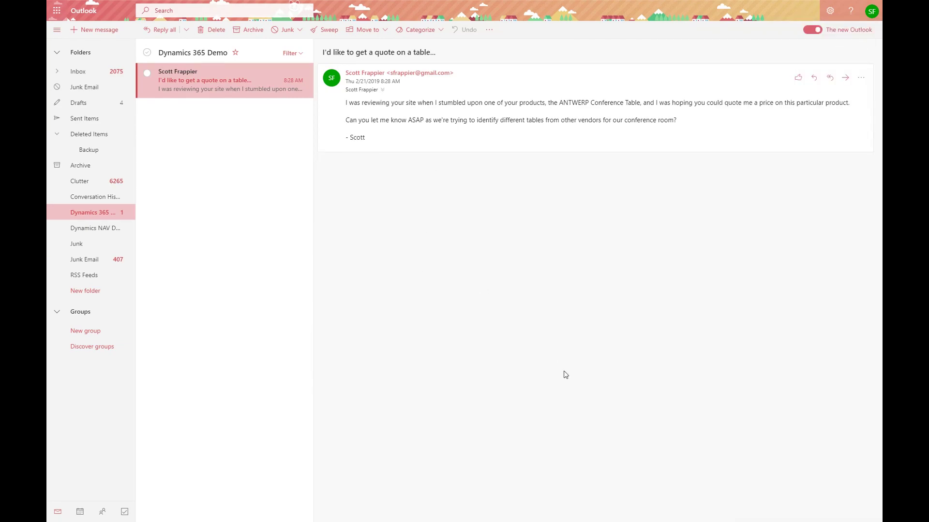
left_click(860, 78)
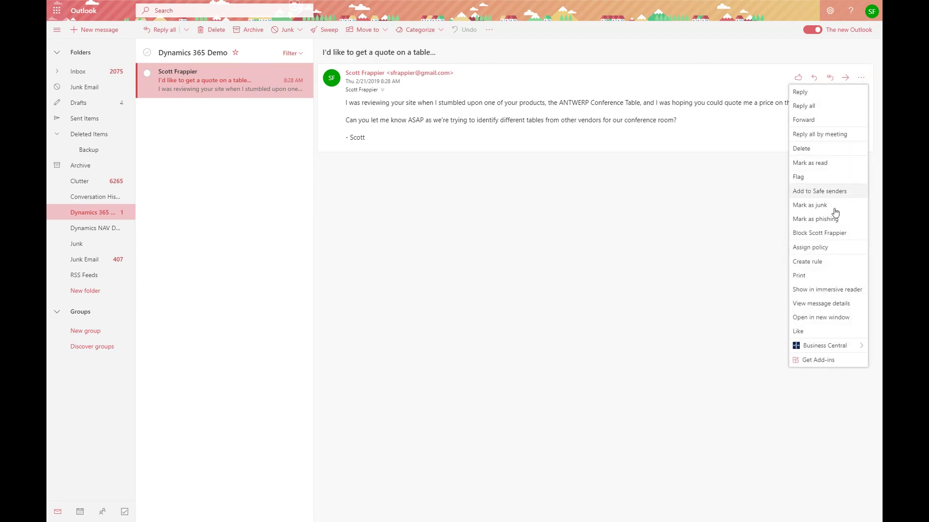
mouse_move(817, 346)
mouse_move(738, 375)
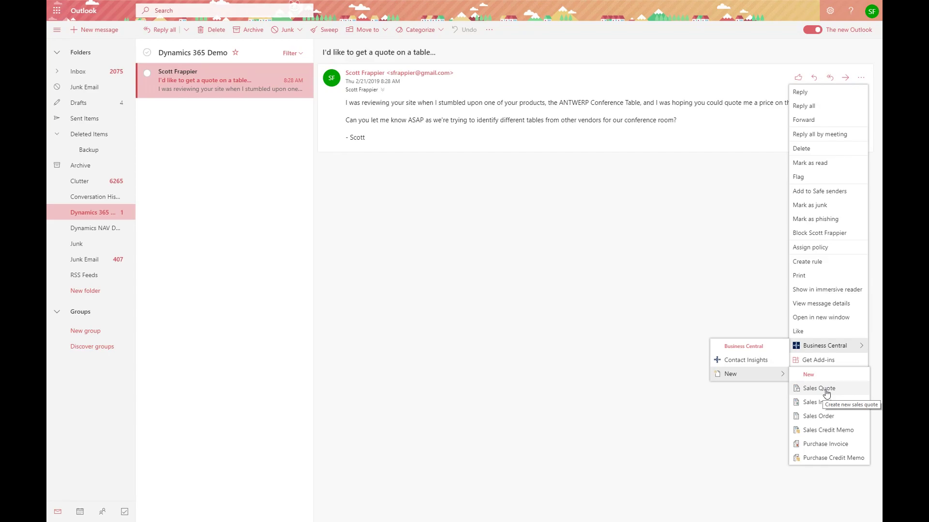
left_click(826, 394)
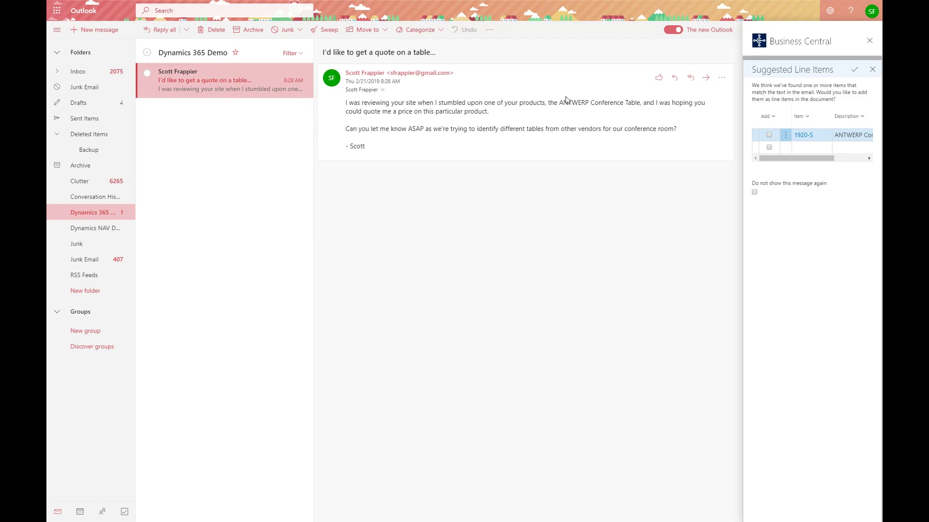
Add suggested item 1920-S ANTWERP Conference Table with quantity 1 and confirm it.
left_click_drag(805, 158, 837, 159)
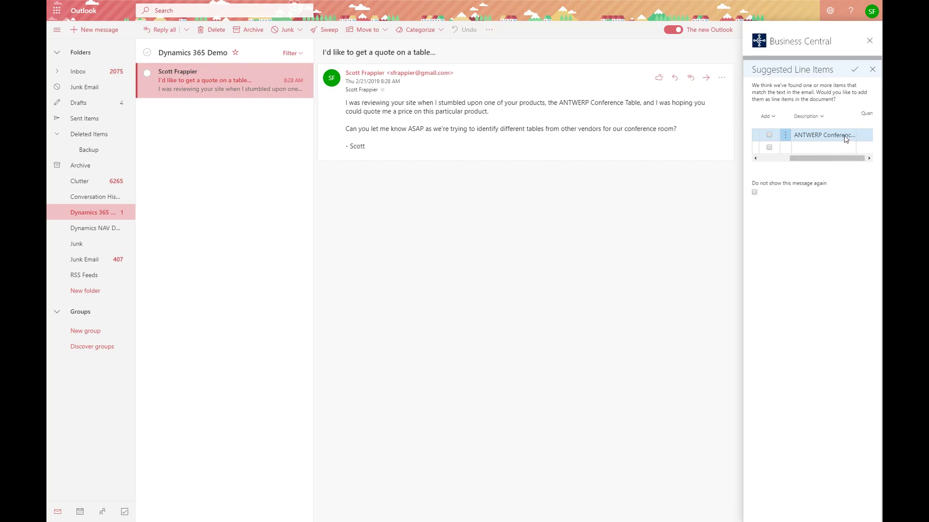
left_click_drag(836, 160, 809, 160)
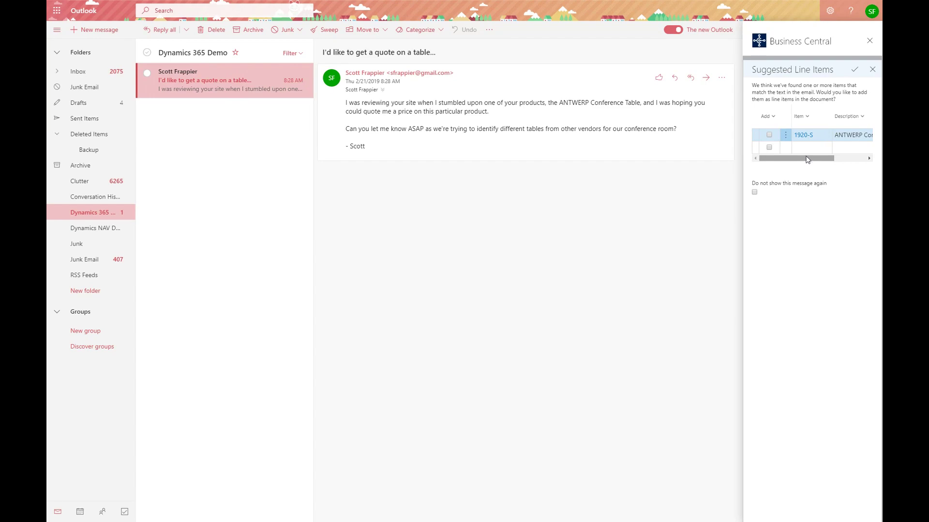
left_click(769, 135)
left_click_drag(775, 158, 807, 158)
left_click(803, 137)
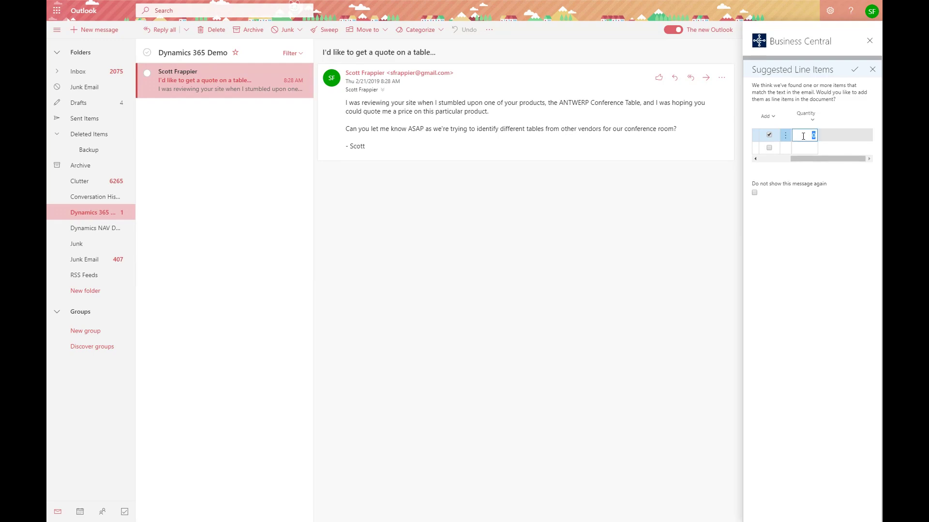
key("BackSpace")
type("1")
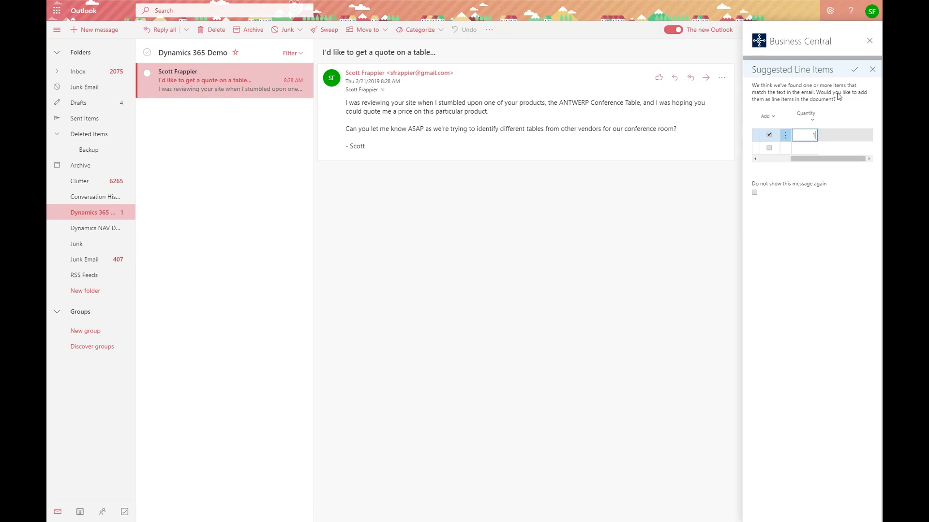
left_click(855, 73)
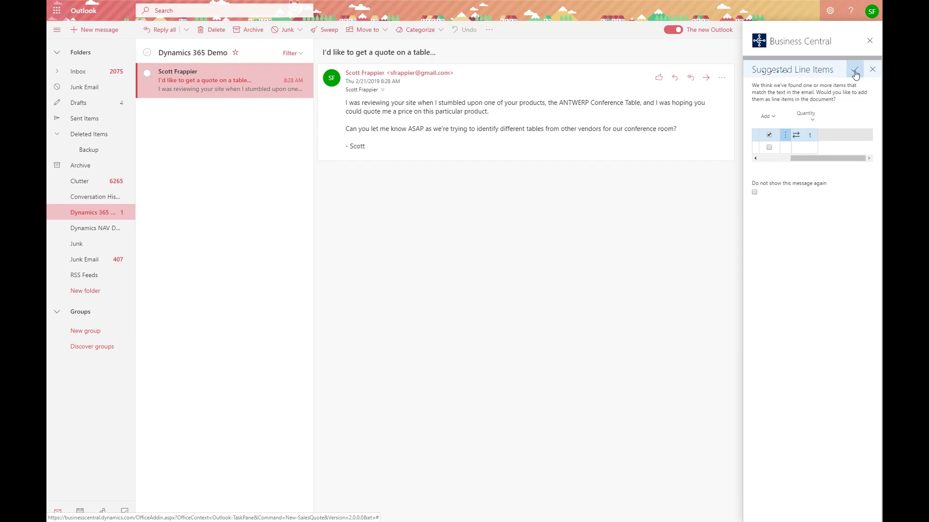
Accept the suggested lines to create quote S-QUO1003 and review its details.
left_click(855, 72)
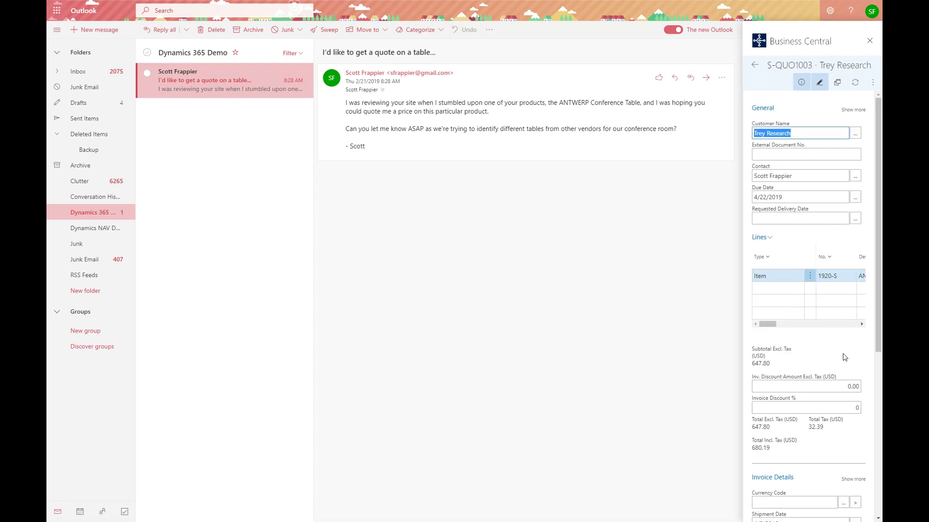
scroll(844, 357, "down", 5)
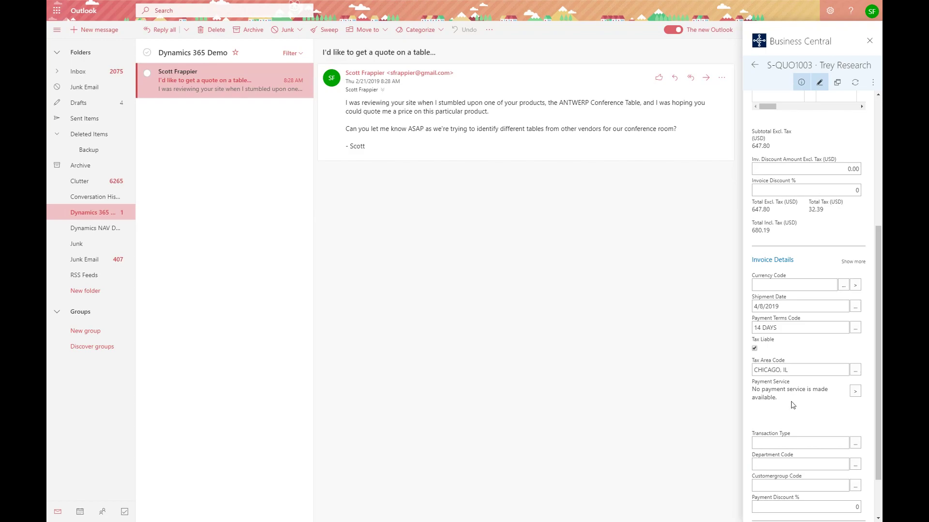
scroll(795, 411, "up", 1)
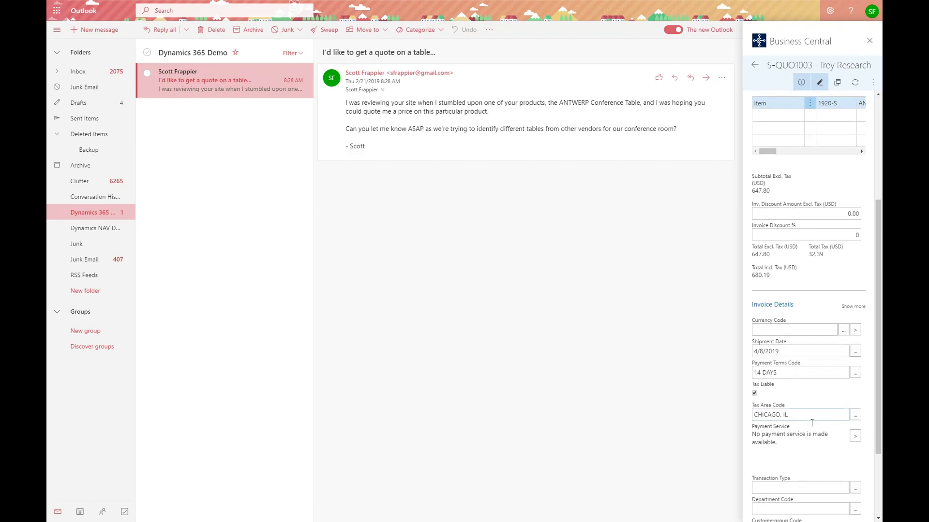
scroll(812, 423, "up", 4)
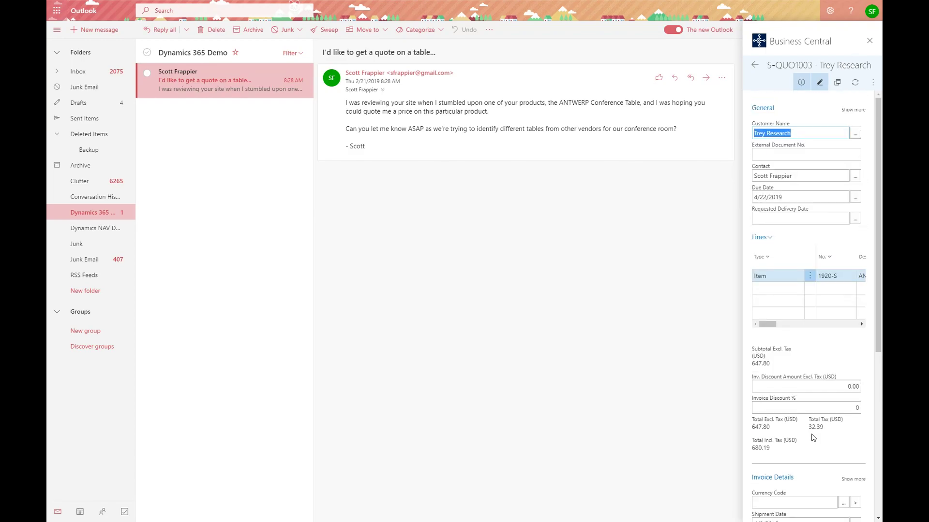
Generate an email draft of quote S-QUO1003 using Send by Email.
left_click(873, 83)
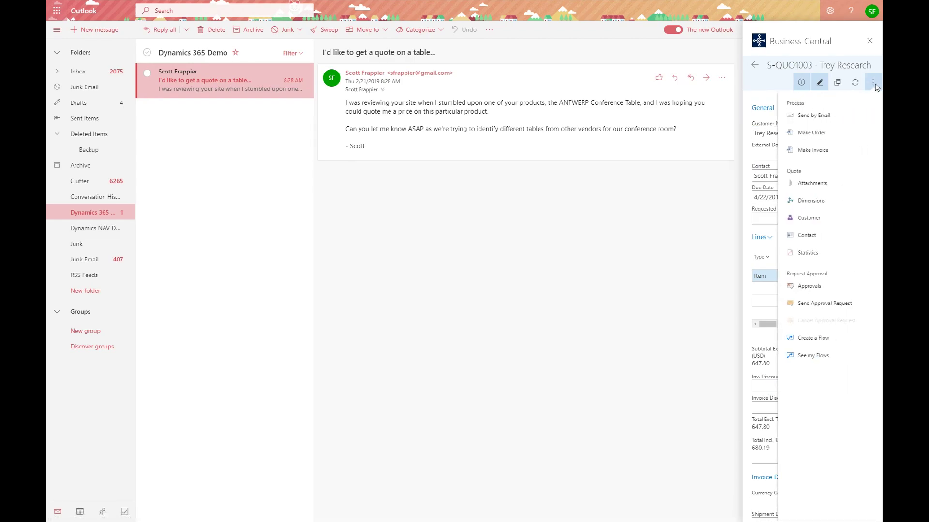
left_click(808, 120)
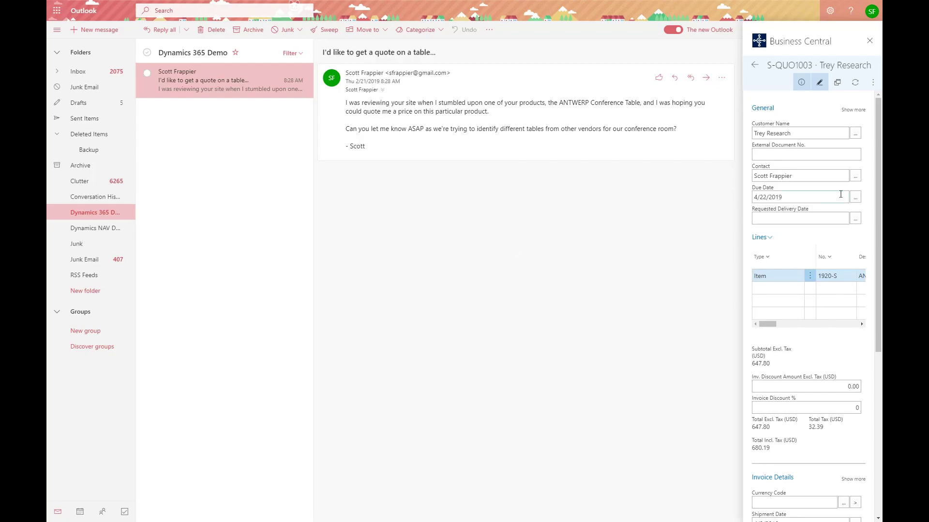
left_click_drag(878, 186, 873, 317)
scroll(873, 338, "down", 2)
scroll(873, 373, "up", 6)
Close the pane, exit full screen, and open S-QUO1003 from Business Central's Sales Quotes list.
left_click(869, 40)
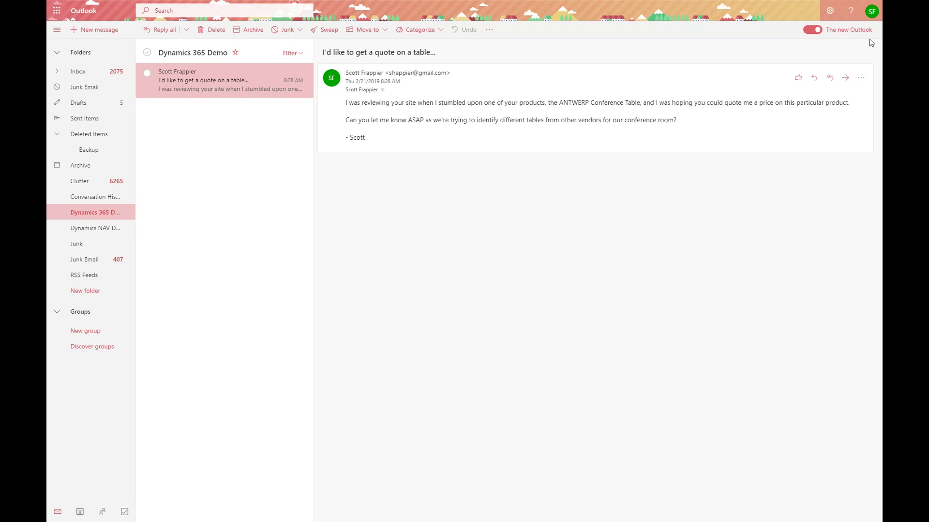
key("F11")
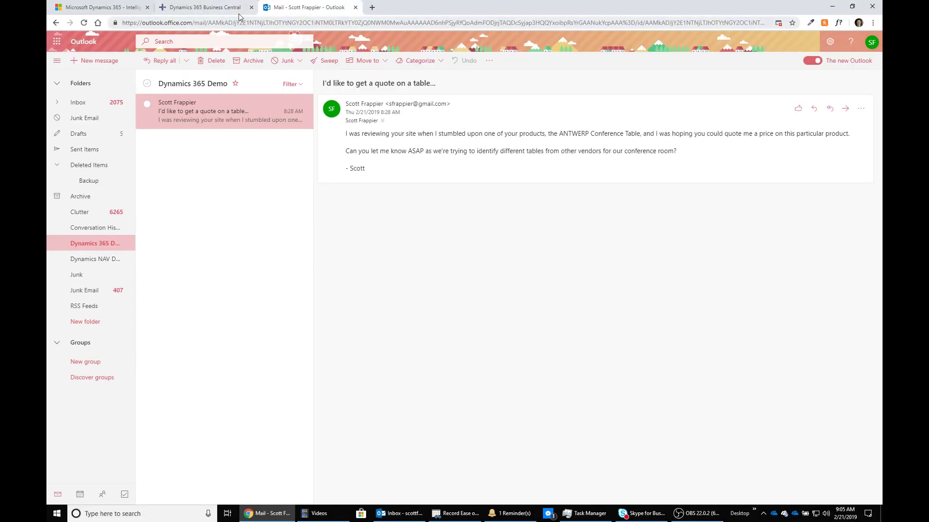
left_click(208, 8)
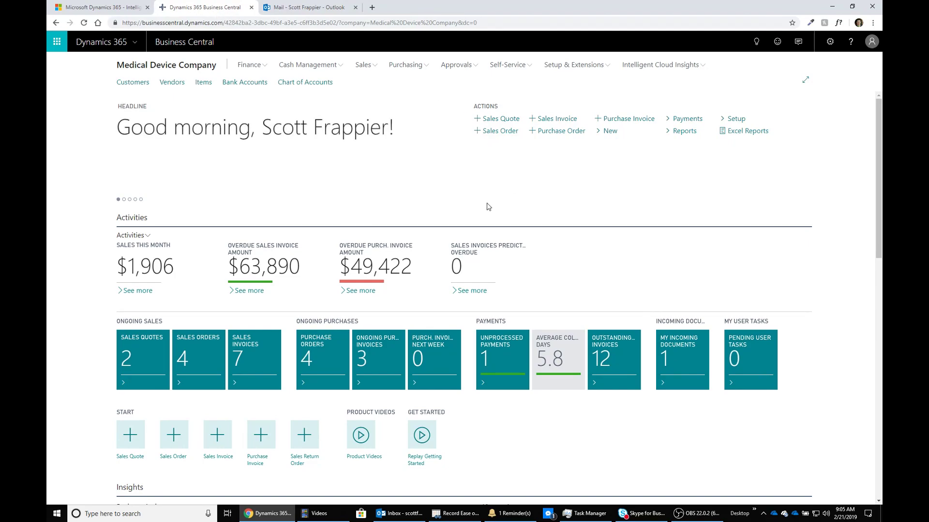
left_click(132, 364)
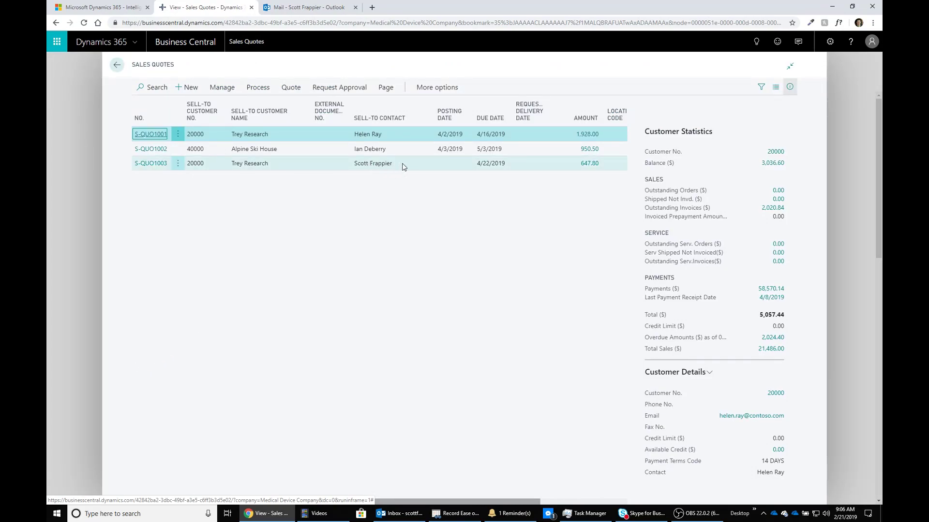
left_click(156, 165)
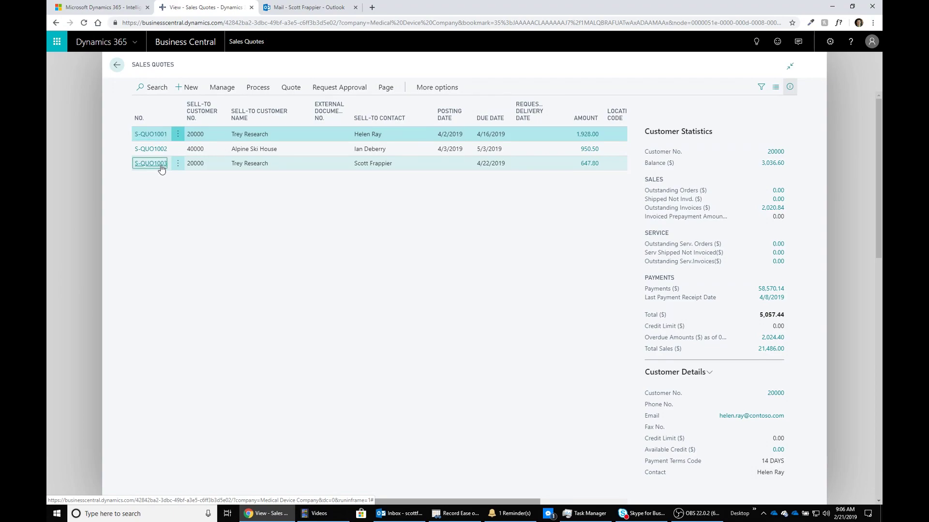